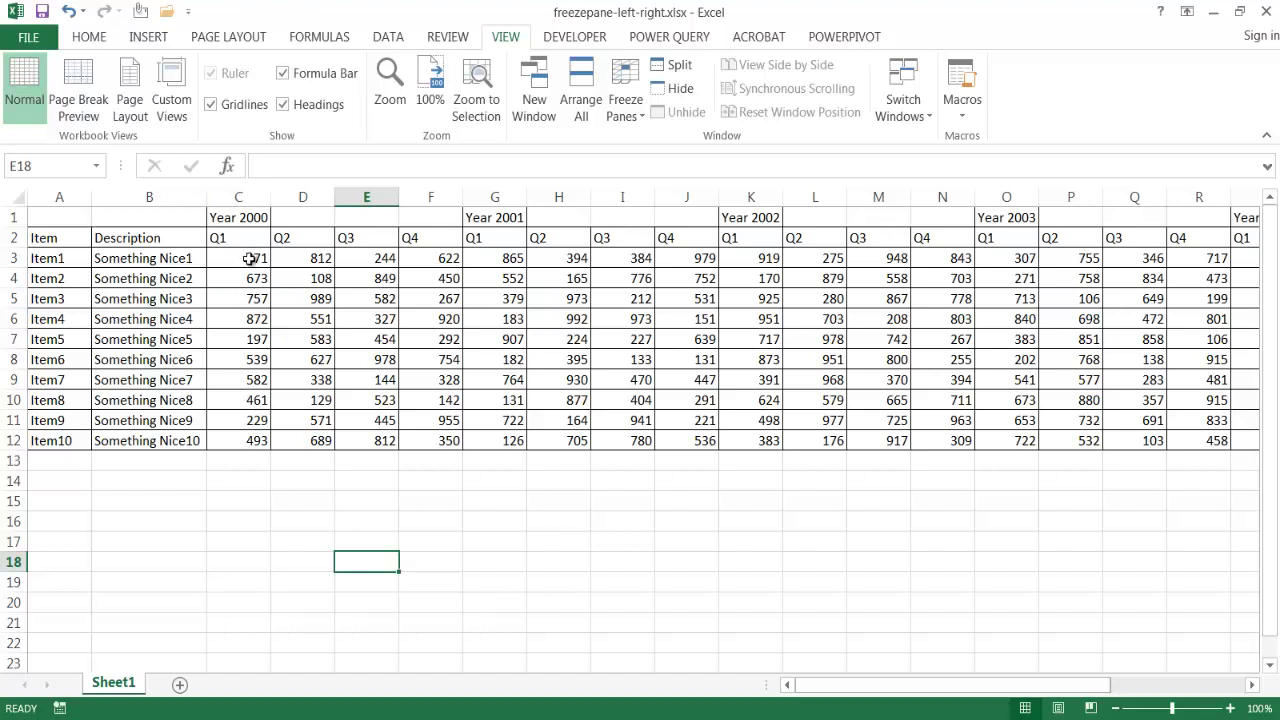
# - Freeze panes at C3, then scroll horizontally and vertically to check the lock
pyautogui.click(242, 262)
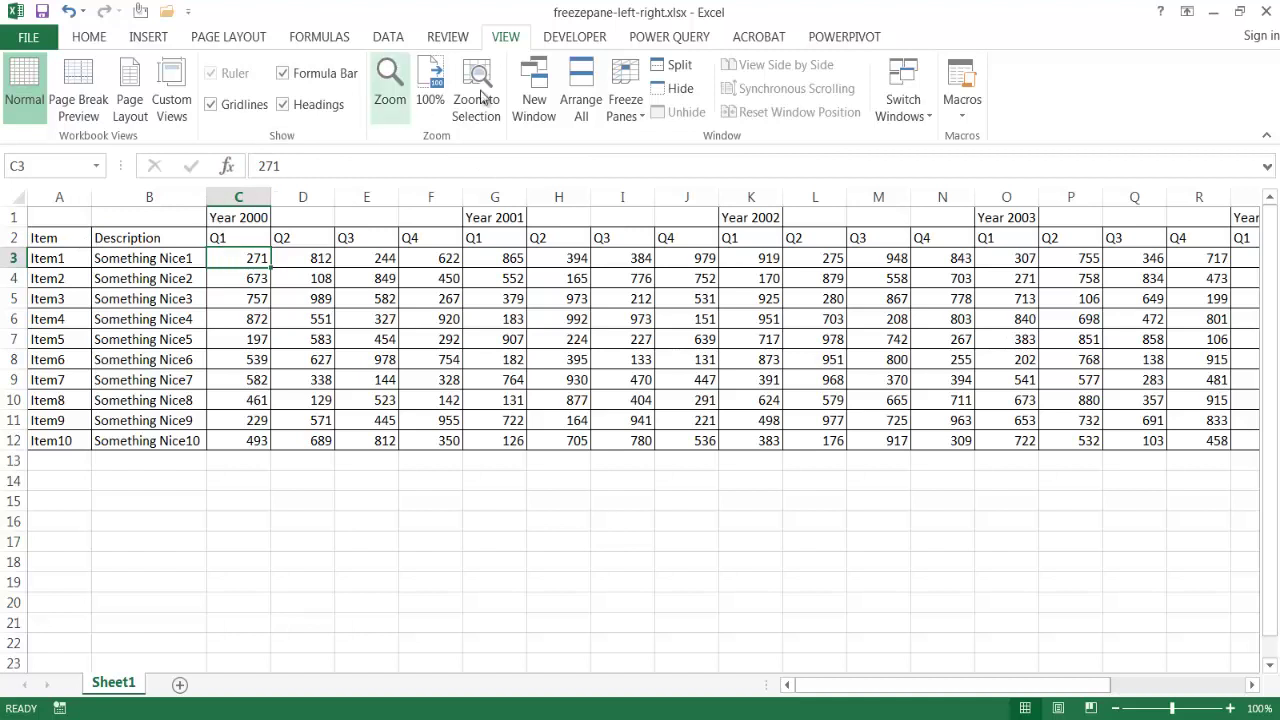
pyautogui.click(624, 96)
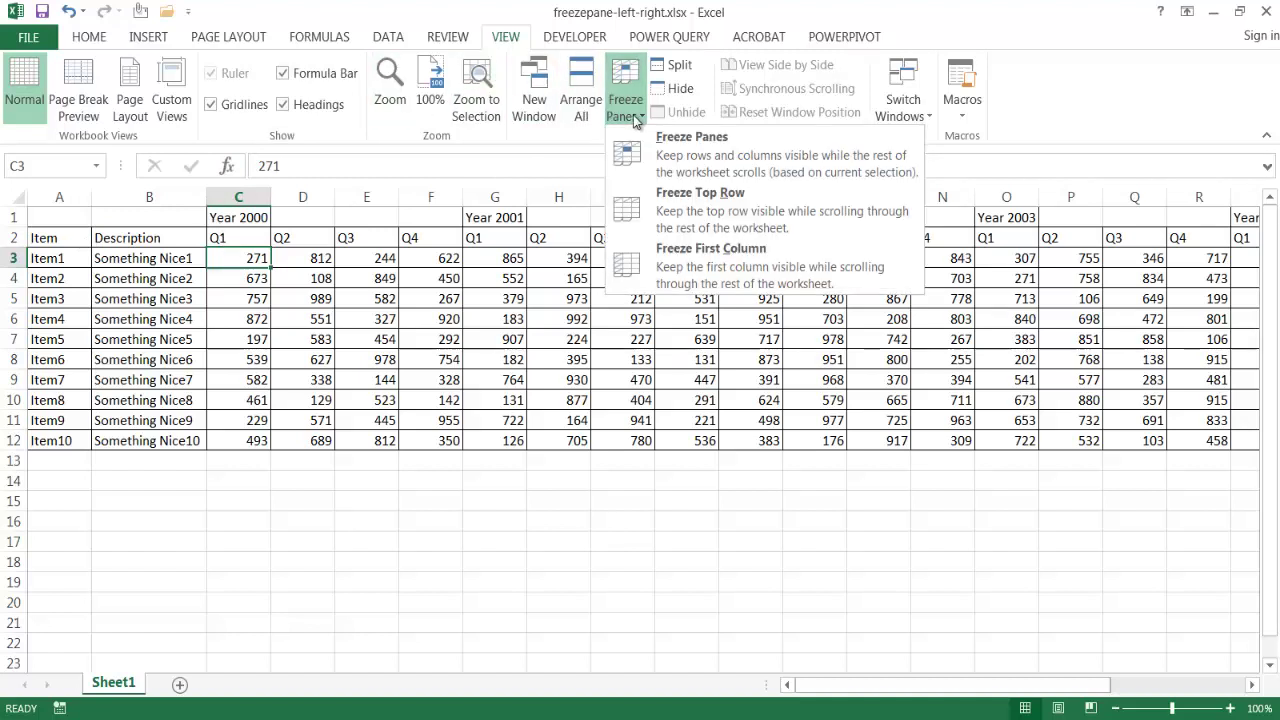
pyautogui.click(684, 154)
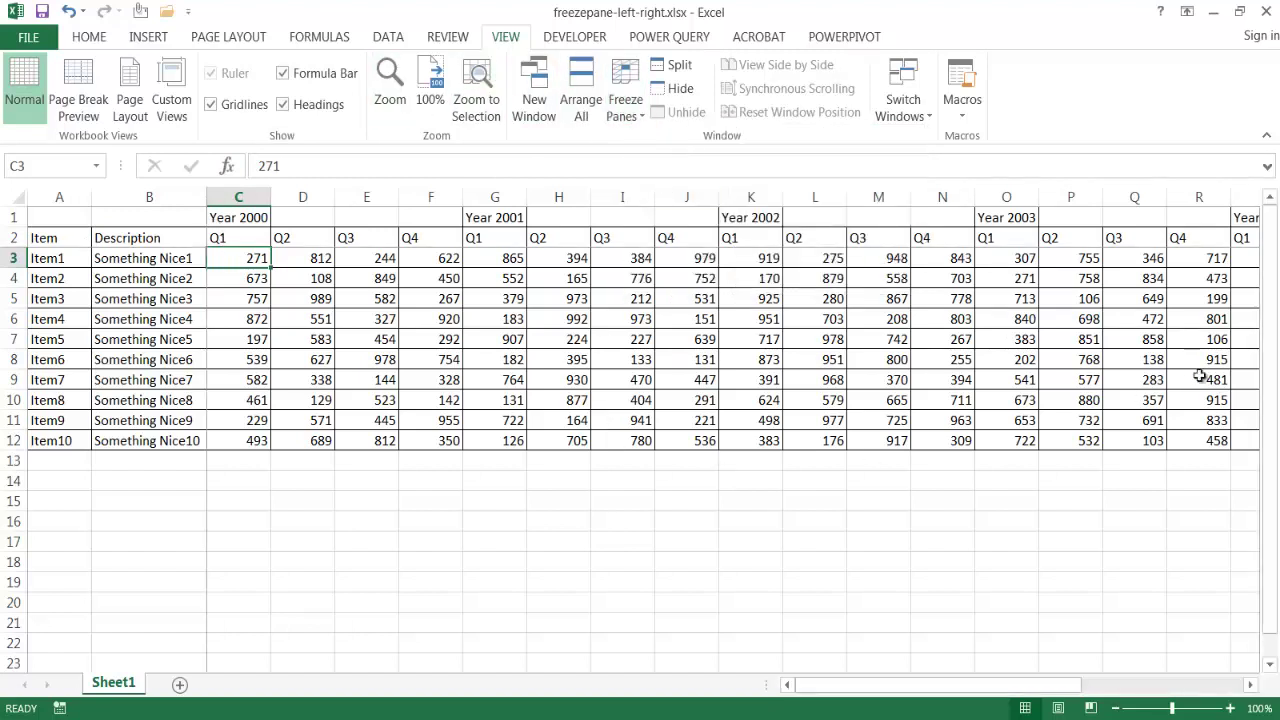
pyautogui.moveTo(851, 688)
pyautogui.mouseDown()
pyautogui.moveTo(986, 689)
pyautogui.moveTo(845, 690)
pyautogui.moveTo(478, 312)
pyautogui.mouseUp()
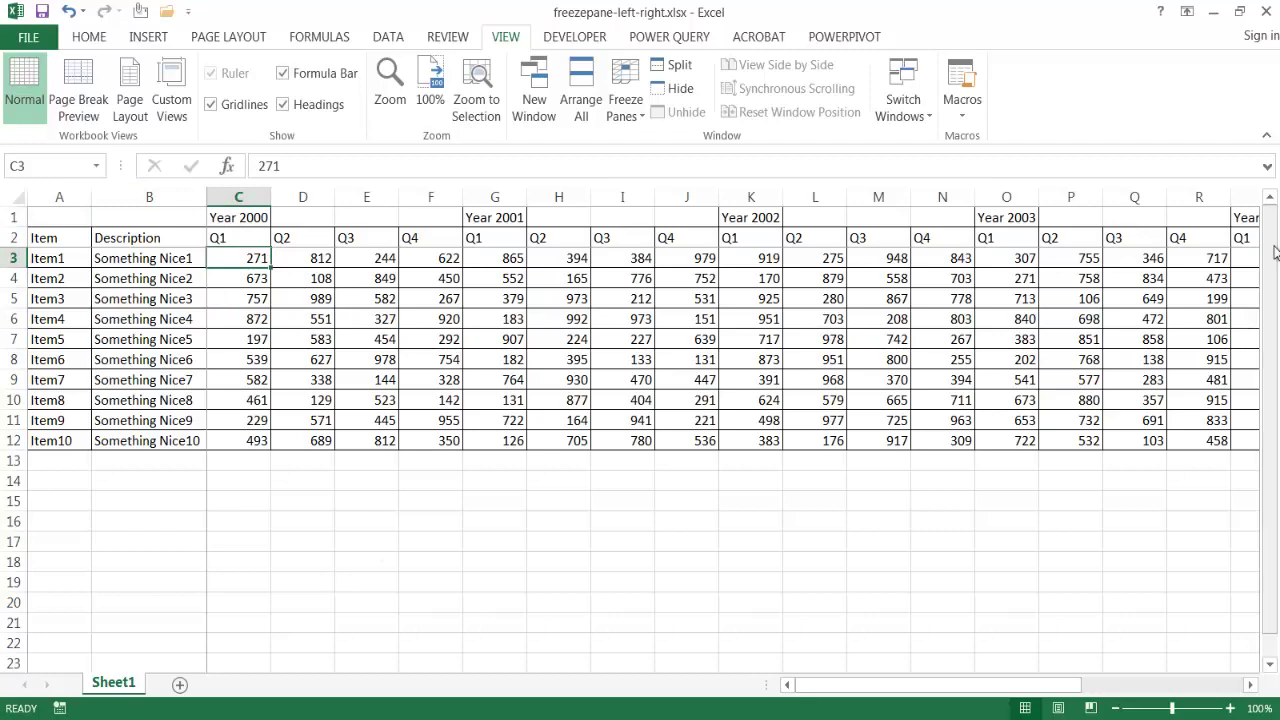
pyautogui.moveTo(1271, 252)
pyautogui.mouseDown()
pyautogui.moveTo(1277, 302)
pyautogui.moveTo(1277, 258)
pyautogui.mouseUp()
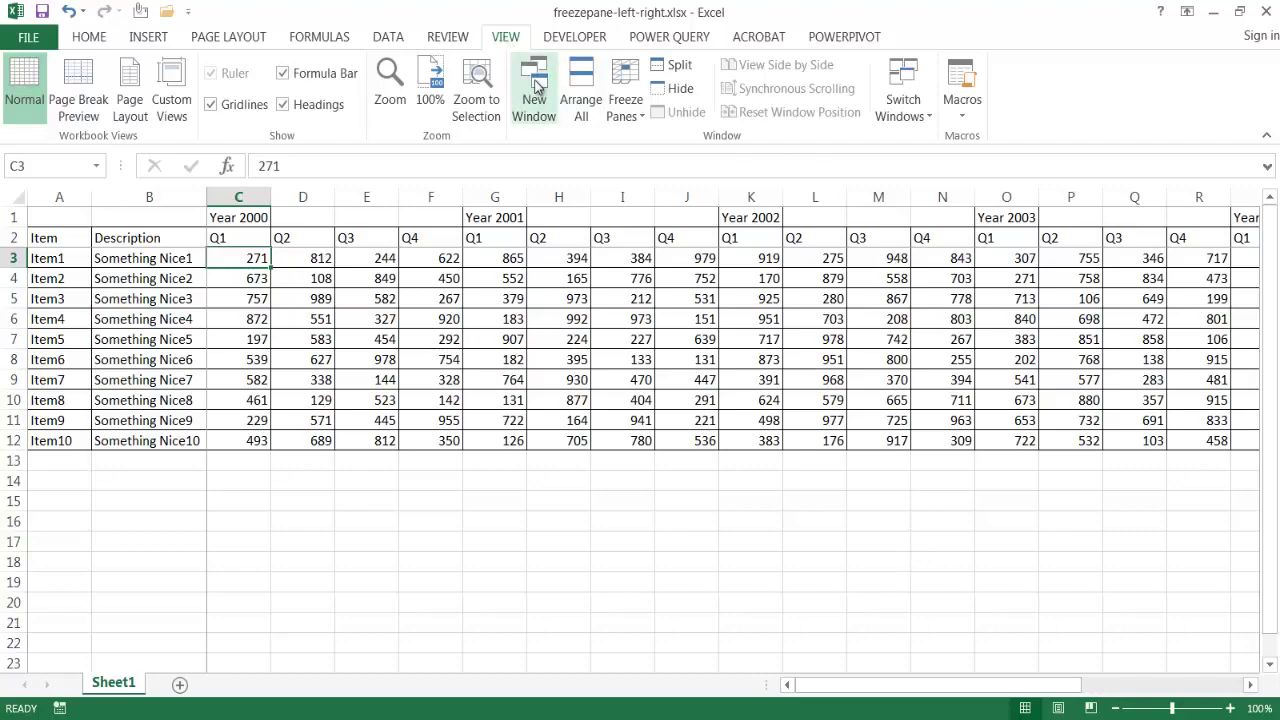
# - Open a second window onto the workbook and switch between both windows with Ctrl+F6
pyautogui.click(537, 88)
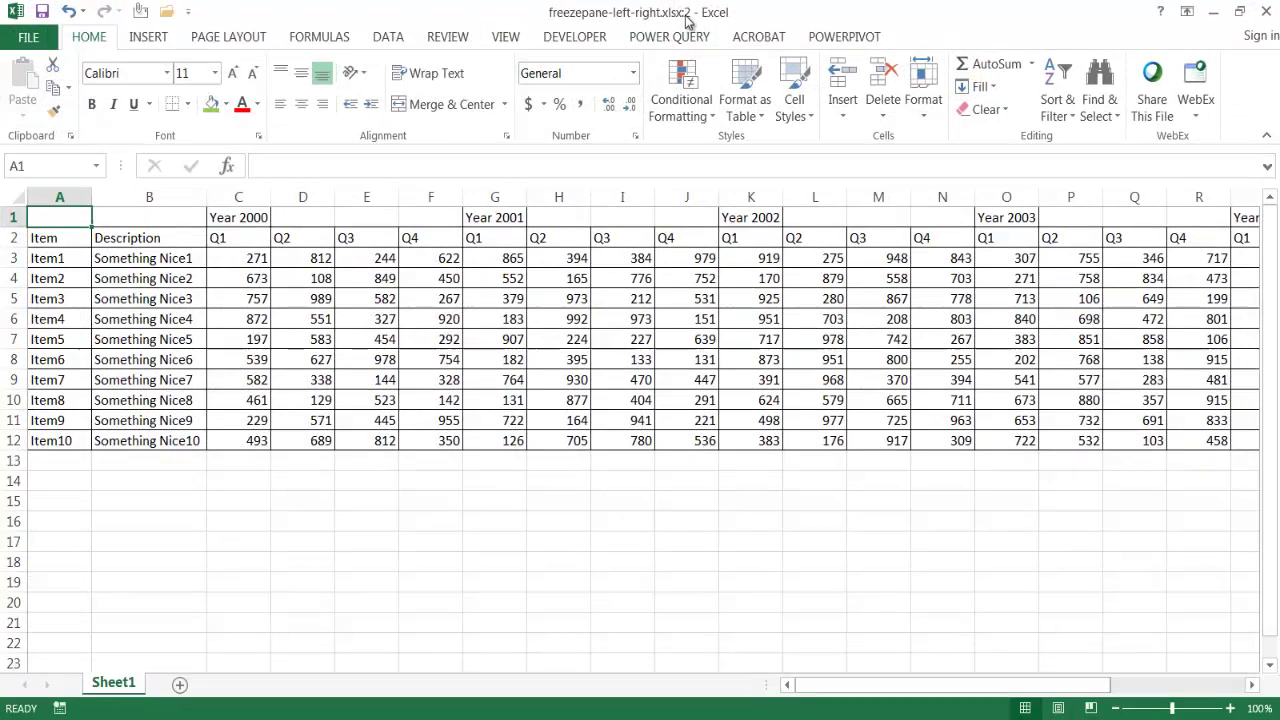
pyautogui.hotkey('ctrl', 'F6')
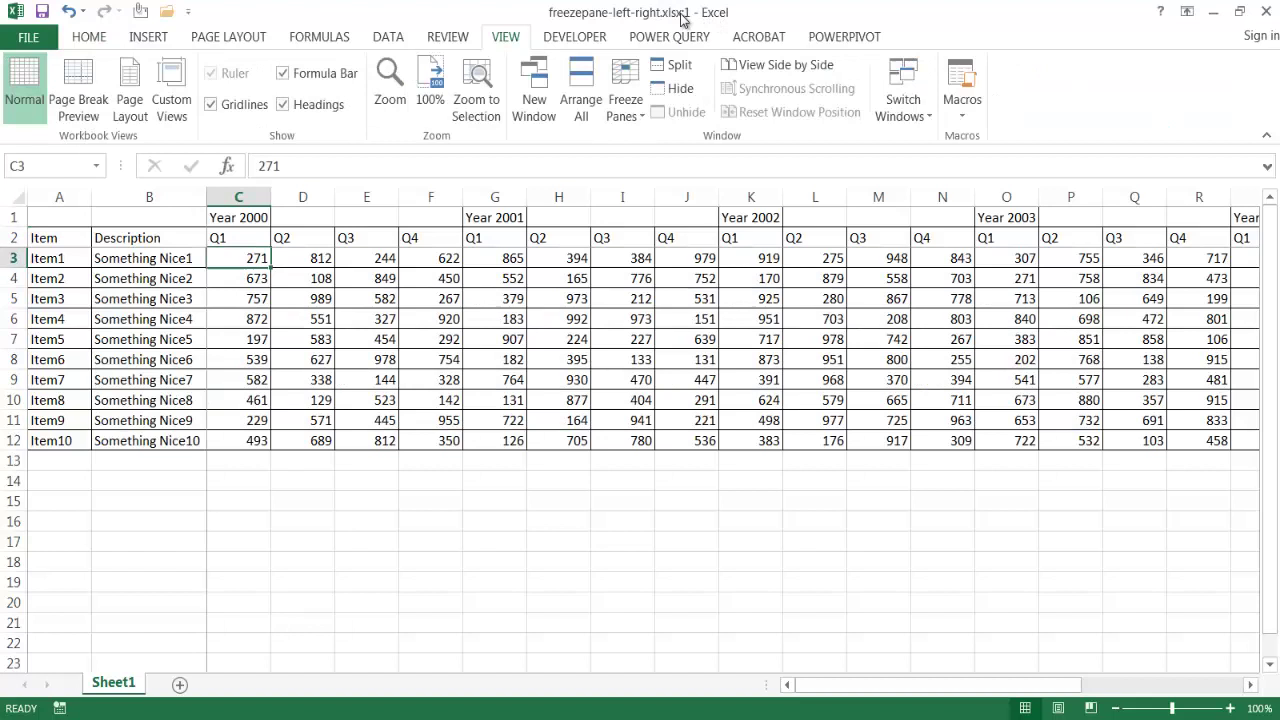
pyautogui.hotkey('ctrl', 'F6')
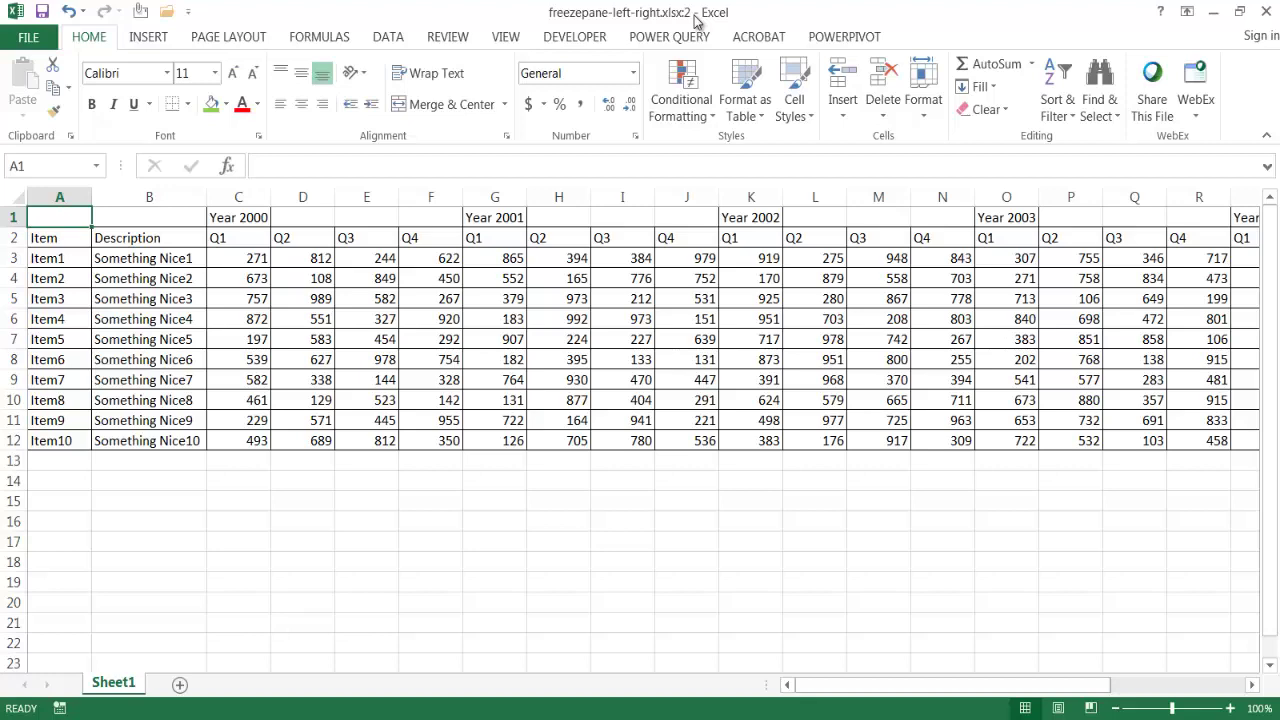
pyautogui.click(508, 40)
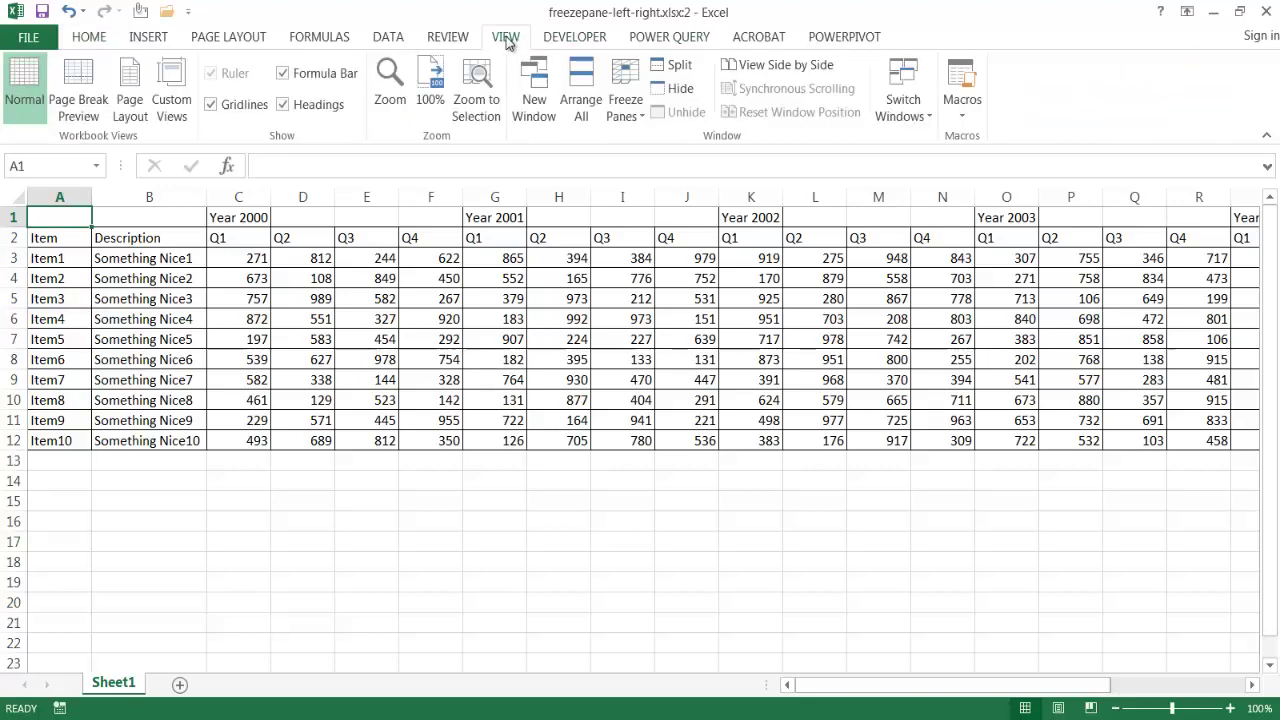
# - View the windows side by side, scroll the right one to the Total column AA
pyautogui.click(755, 66)
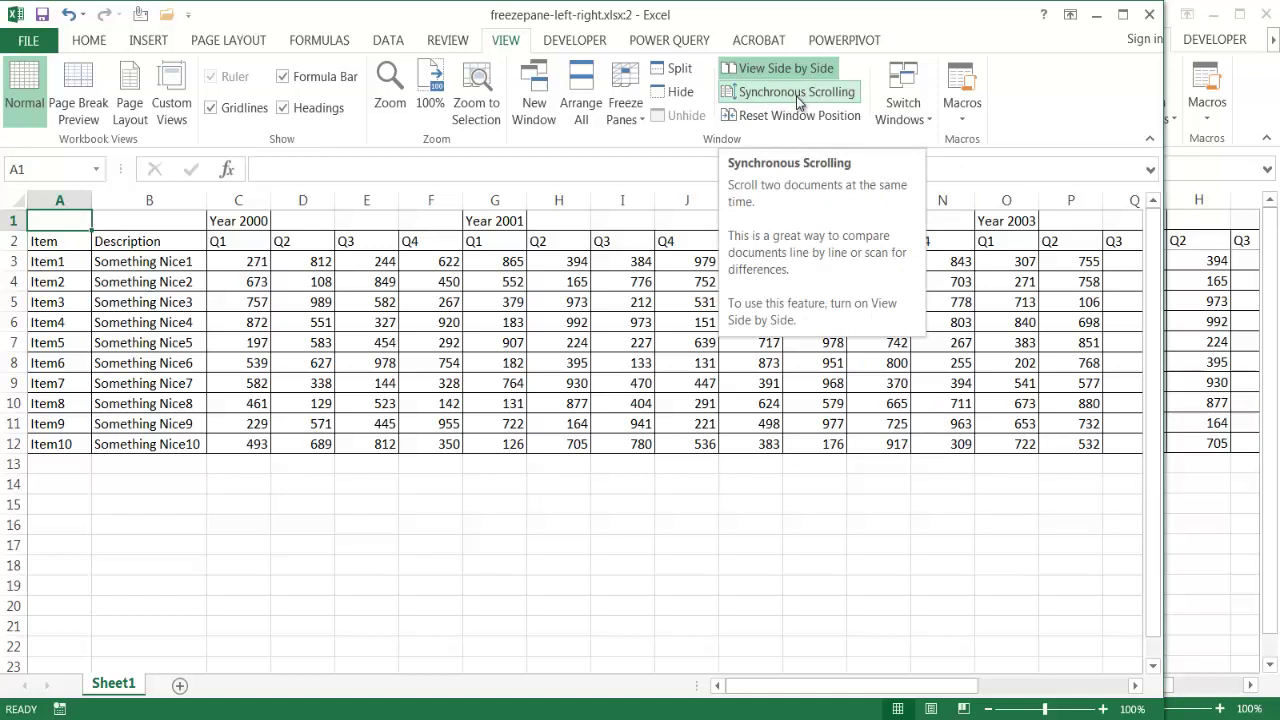
pyautogui.click(1218, 561)
pyautogui.moveTo(1090, 686); pyautogui.dragTo(1255, 695)
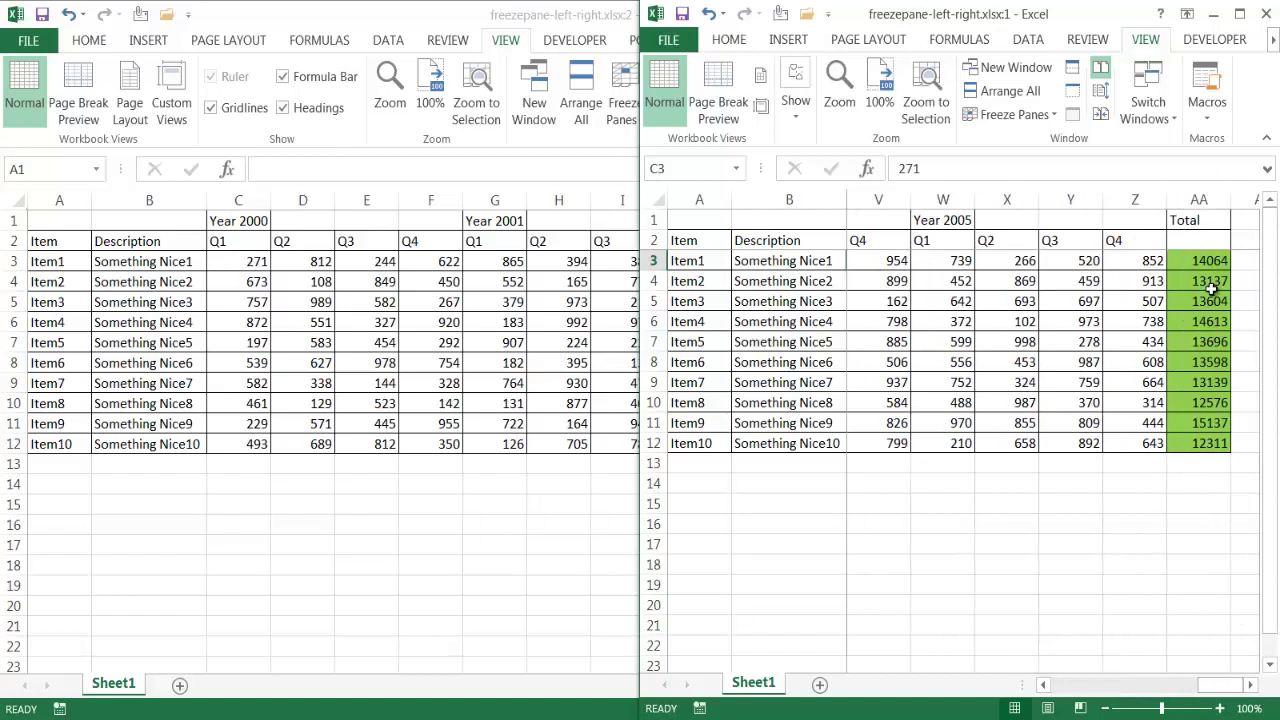
pyautogui.click(566, 527)
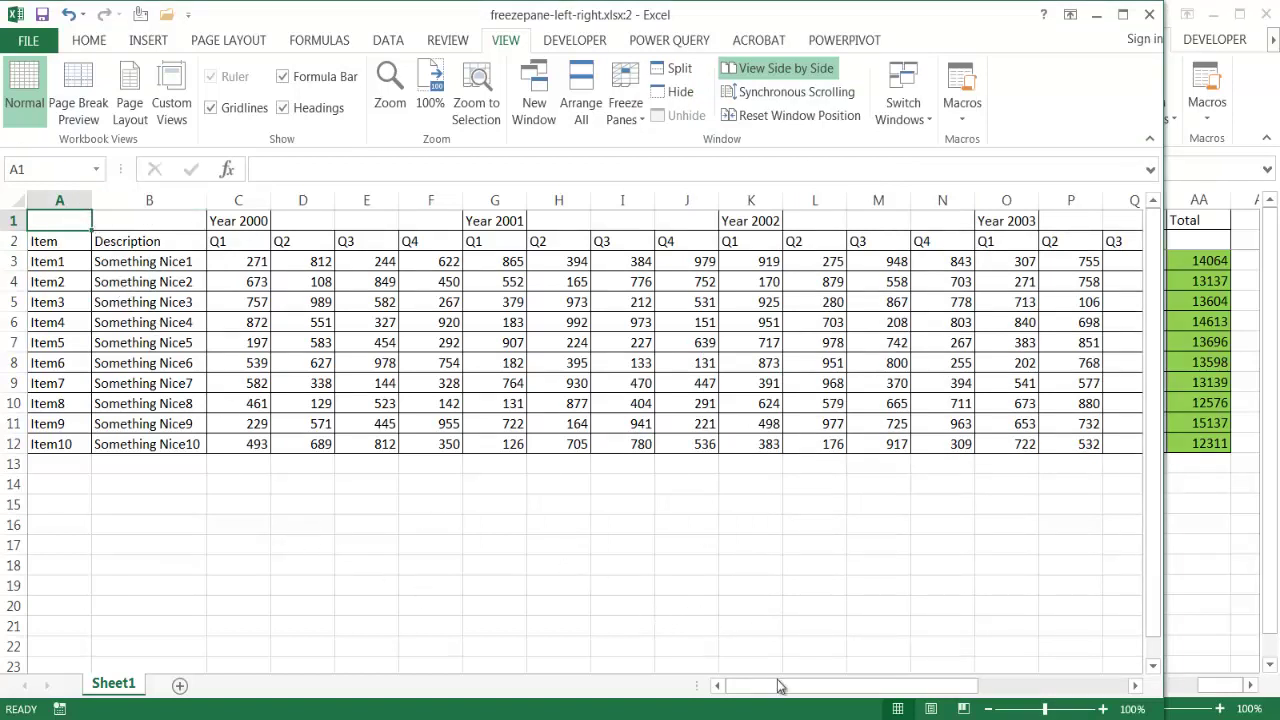
pyautogui.moveTo(779, 685); pyautogui.dragTo(746, 680)
# - Freeze the left window's panes at C3 and scroll both ways to verify the lock
pyautogui.click(229, 265)
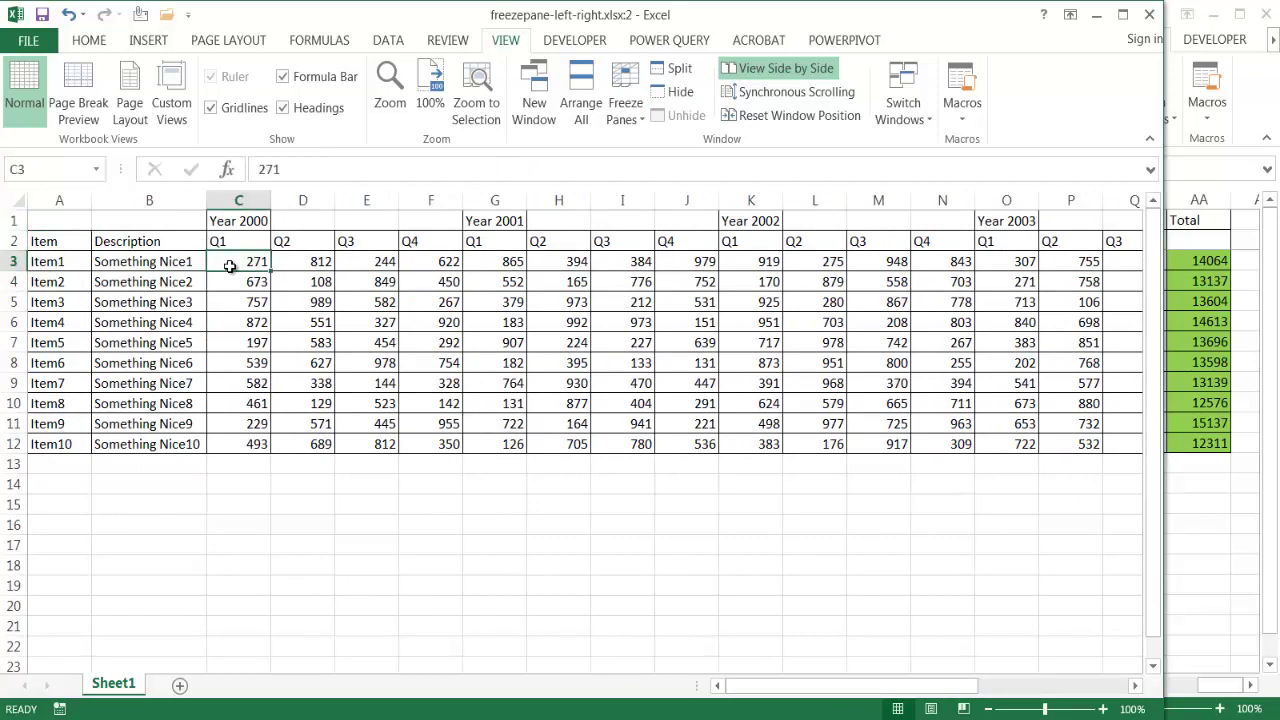
pyautogui.click(627, 112)
pyautogui.click(631, 160)
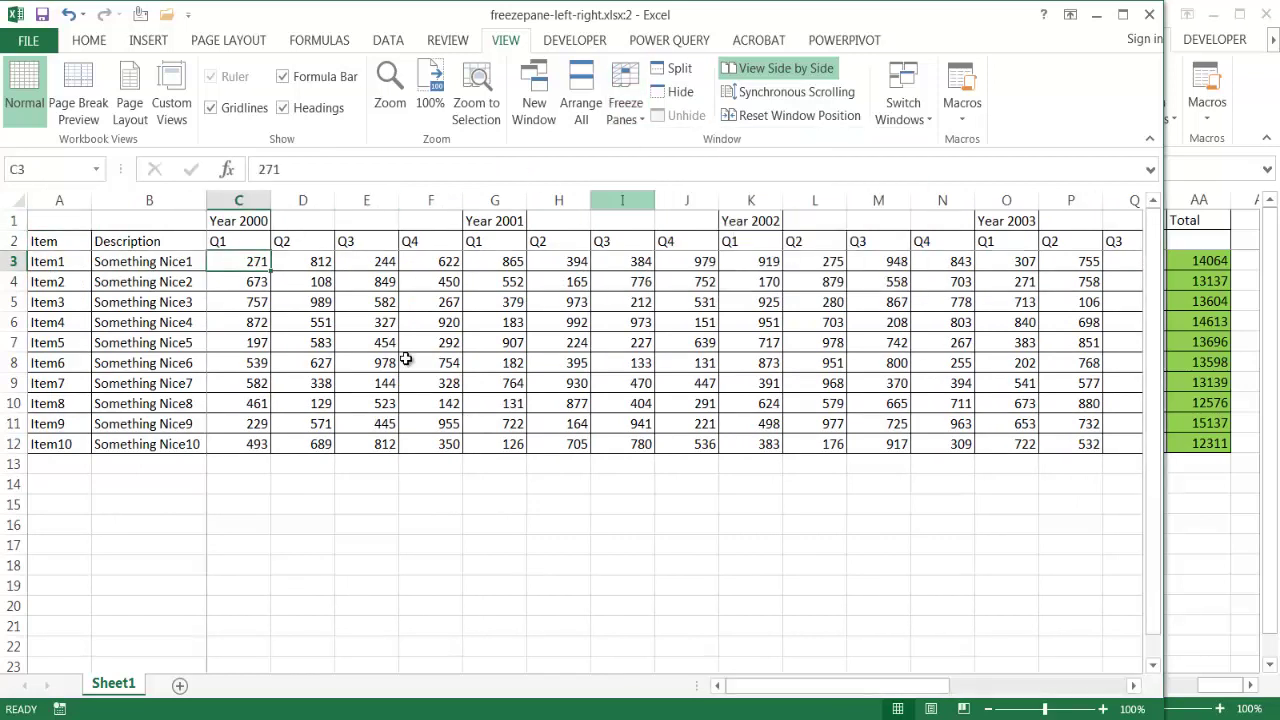
pyautogui.moveTo(785, 688); pyautogui.dragTo(737, 686)
pyautogui.moveTo(1155, 311); pyautogui.dragTo(1090, 400)
pyautogui.moveTo(900, 684)
pyautogui.mouseDown()
pyautogui.moveTo(1006, 691)
pyautogui.moveTo(900, 688)
pyautogui.mouseUp()
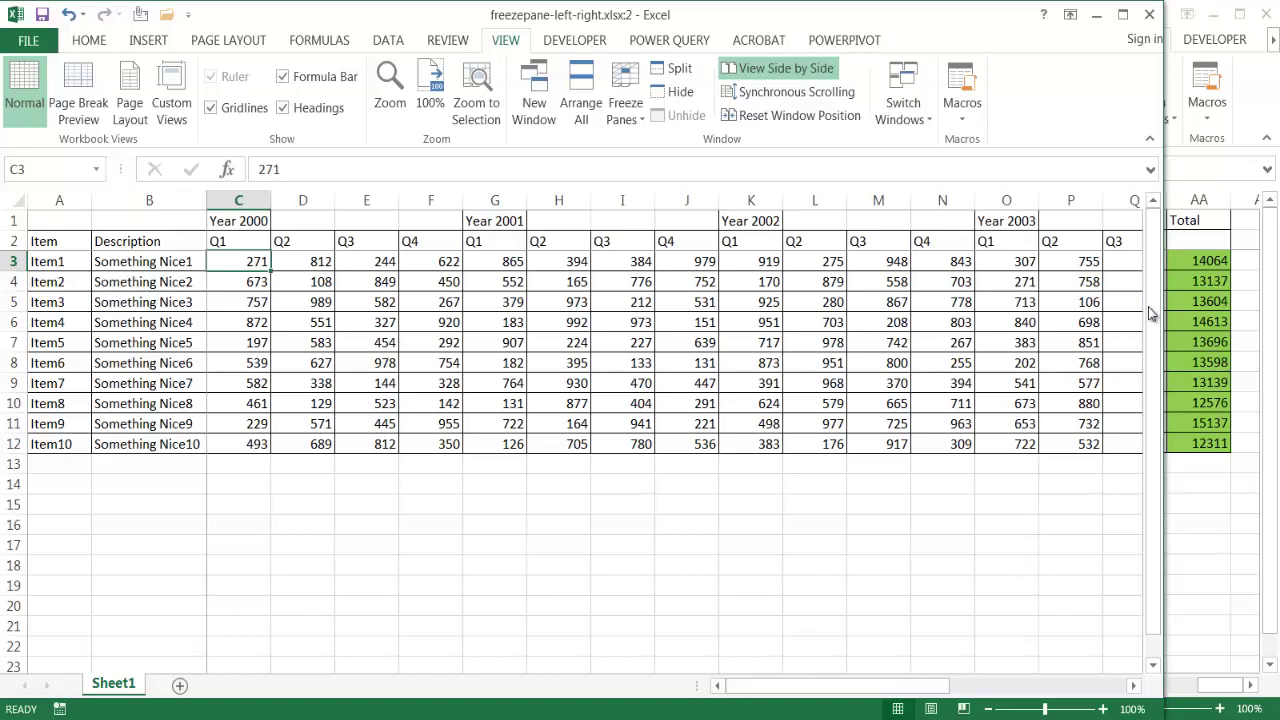
pyautogui.moveTo(1155, 317)
pyautogui.mouseDown()
pyautogui.moveTo(1162, 362)
pyautogui.moveTo(1158, 320)
pyautogui.mouseUp()
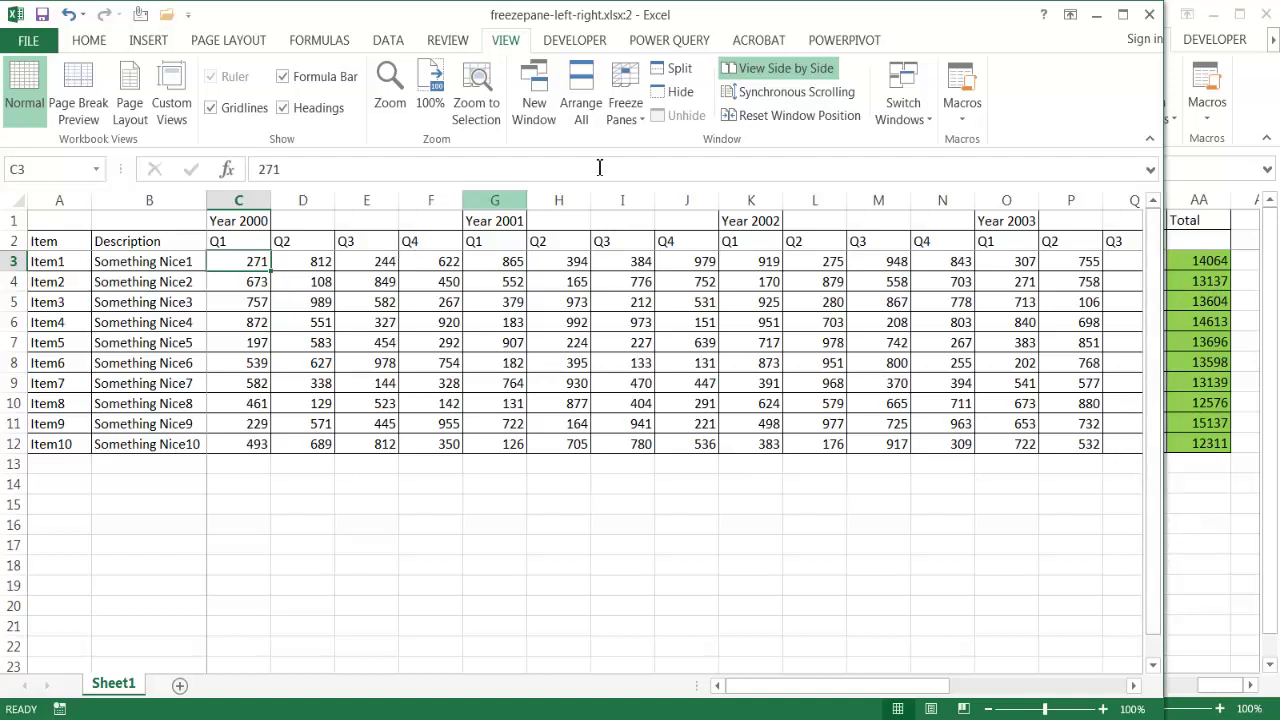
# - Turn on Synchronous Scrolling and enter 1000000 in G3, giving Item1 a Total of 1013199
pyautogui.click(779, 94)
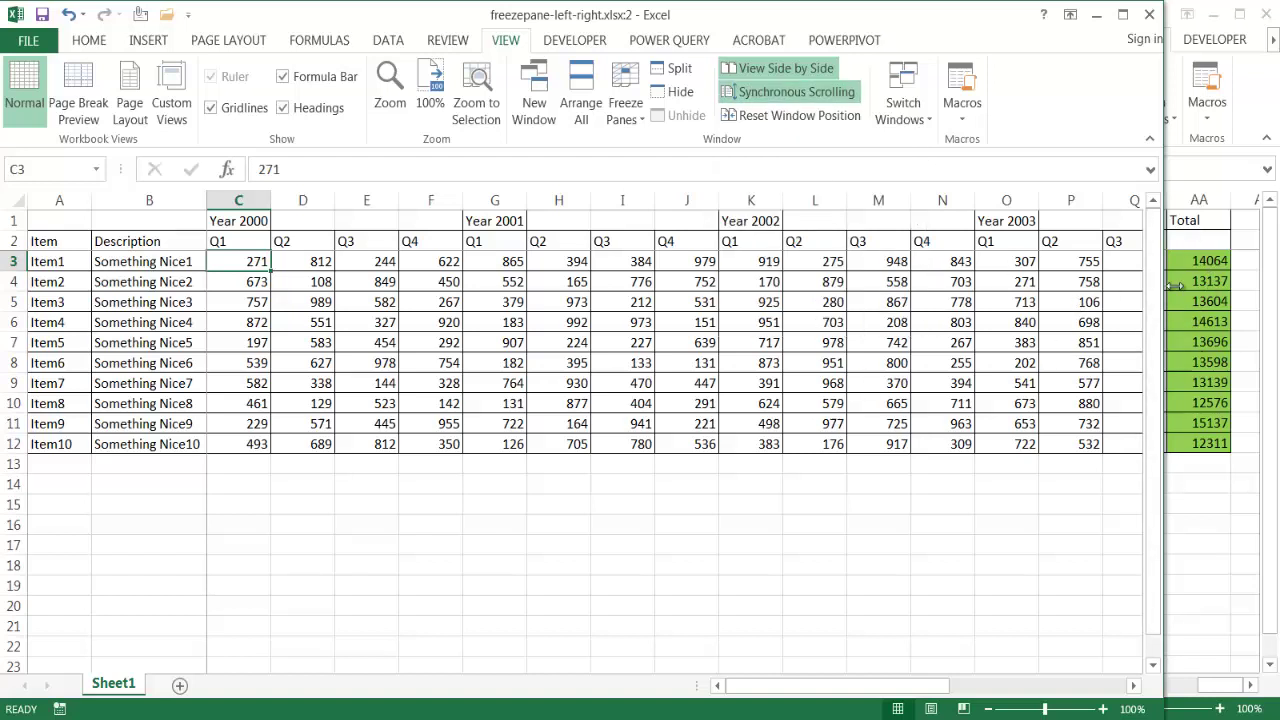
pyautogui.moveTo(1157, 294)
pyautogui.mouseDown()
pyautogui.moveTo(1157, 420)
pyautogui.moveTo(1124, 205)
pyautogui.mouseUp()
pyautogui.click(484, 268)
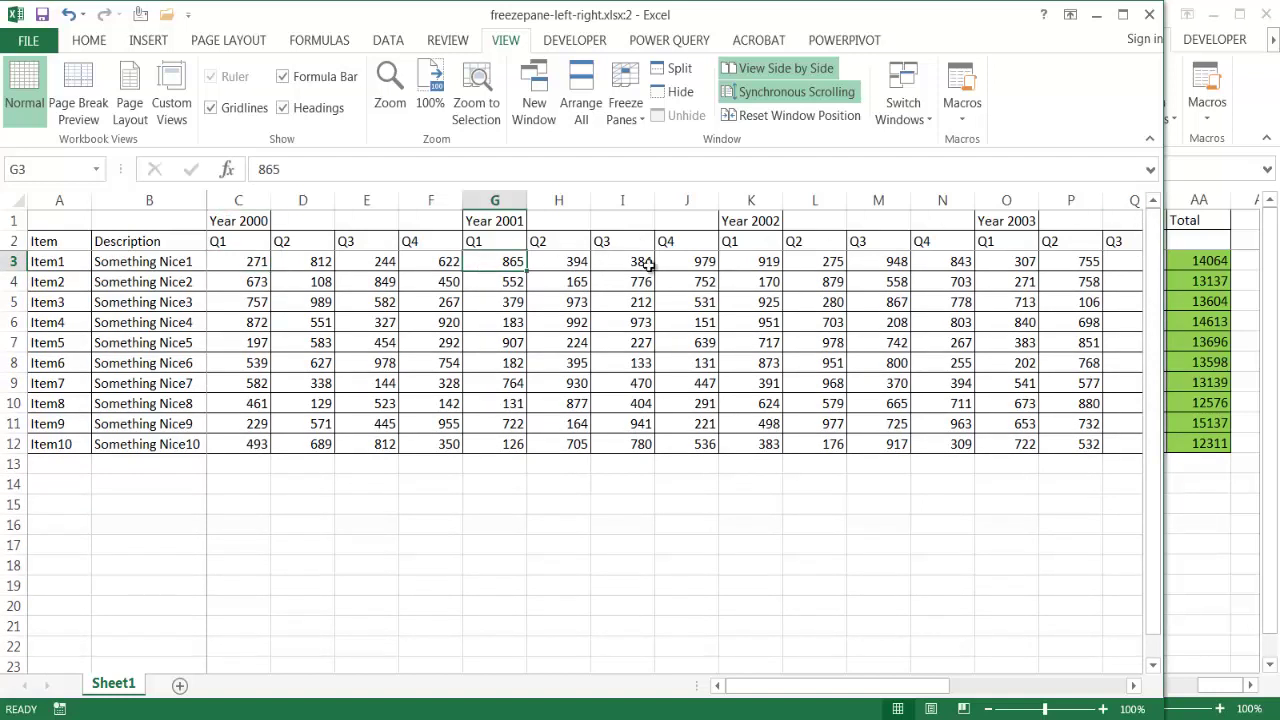
pyautogui.write('1000000')
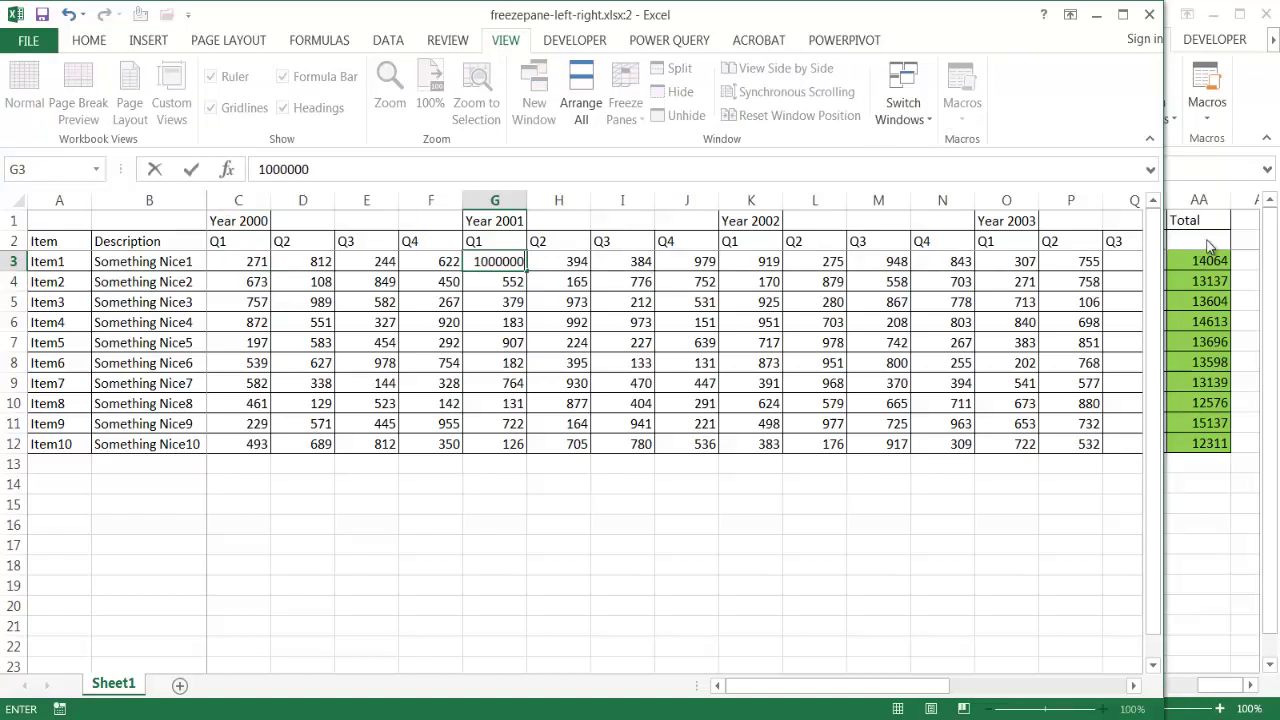
pyautogui.press('Return')
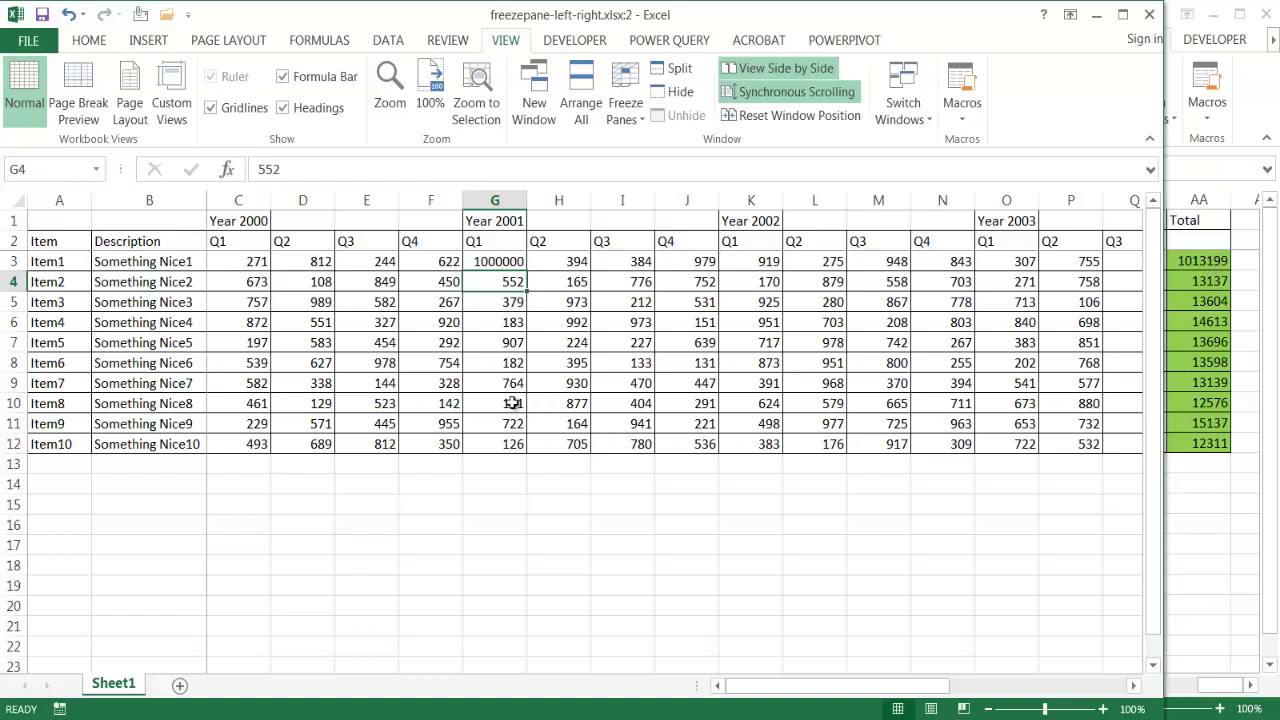
# - Enter 1 in G3 for a Total of 13200, then scroll to confirm windows move together
pyautogui.click(501, 262)
pyautogui.write('1')
pyautogui.press('Return')
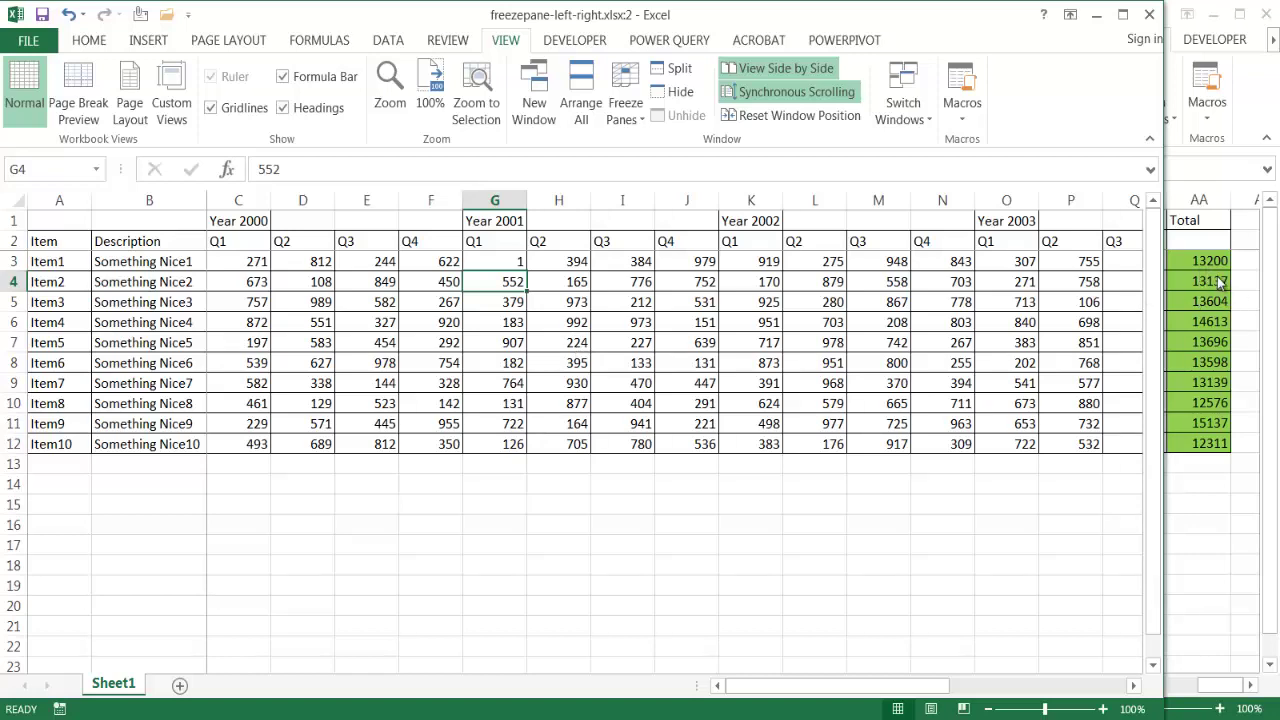
pyautogui.moveTo(1157, 346); pyautogui.dragTo(1168, 281)
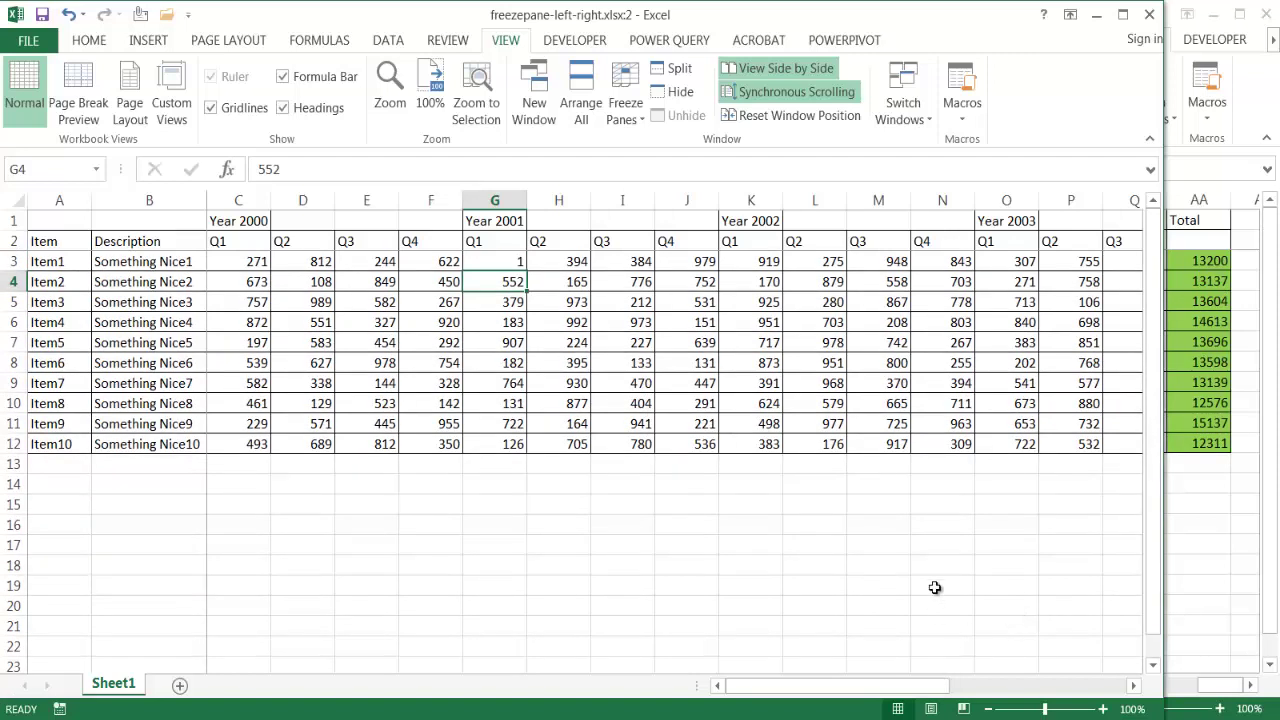